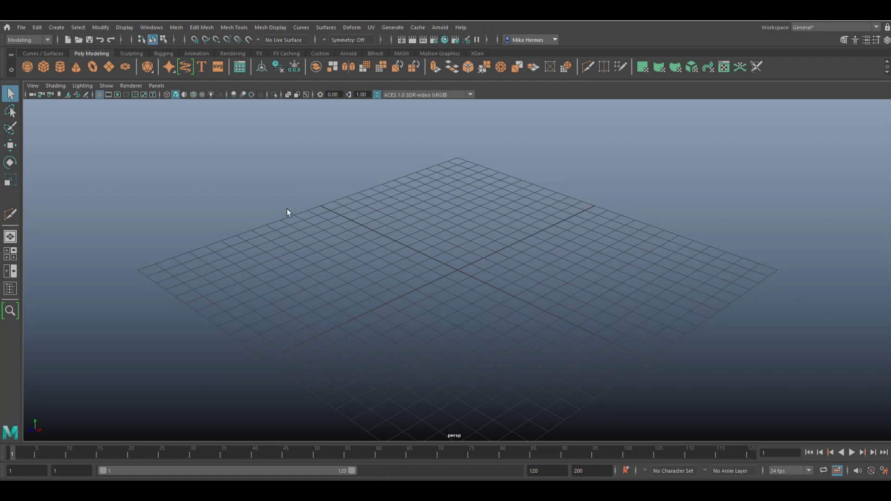
# Step: Add a polygon cube and toggle its smooth preview on and off
pyautogui.click(46, 66)
pyautogui.scroll(5, 422, 269)
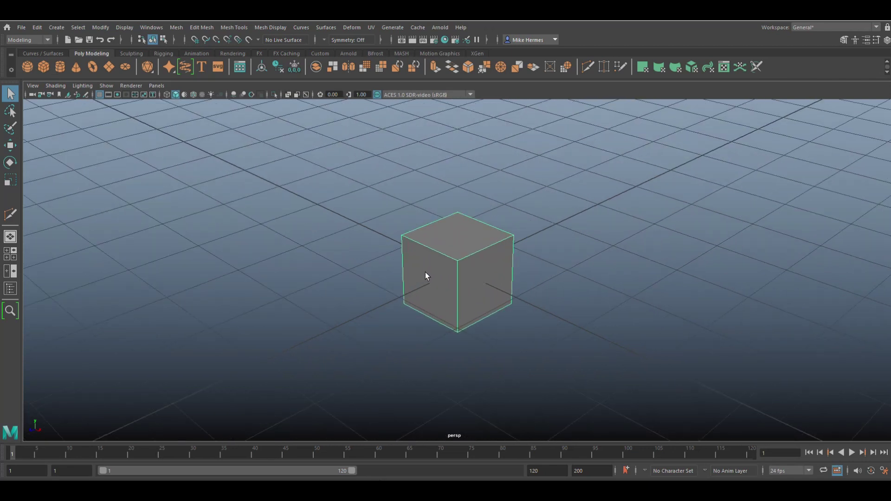
pyautogui.press('3')
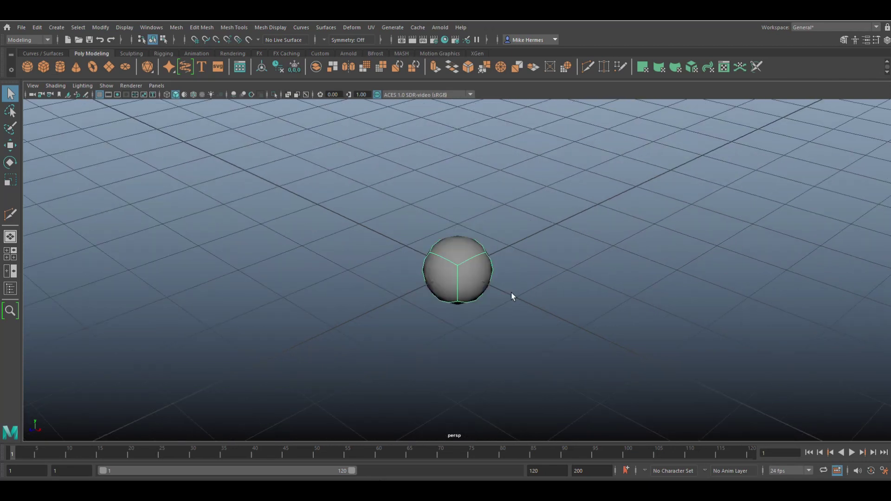
pyautogui.press('1')
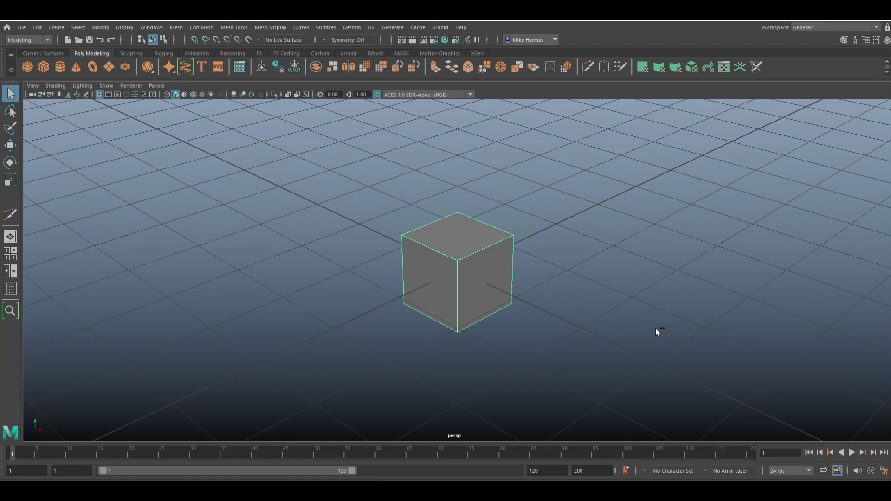
# Step: Insert edge loops near the cube's top and right side with the Insert Edge Loop Tool
pyautogui.hotkey('ctrl', 'e')
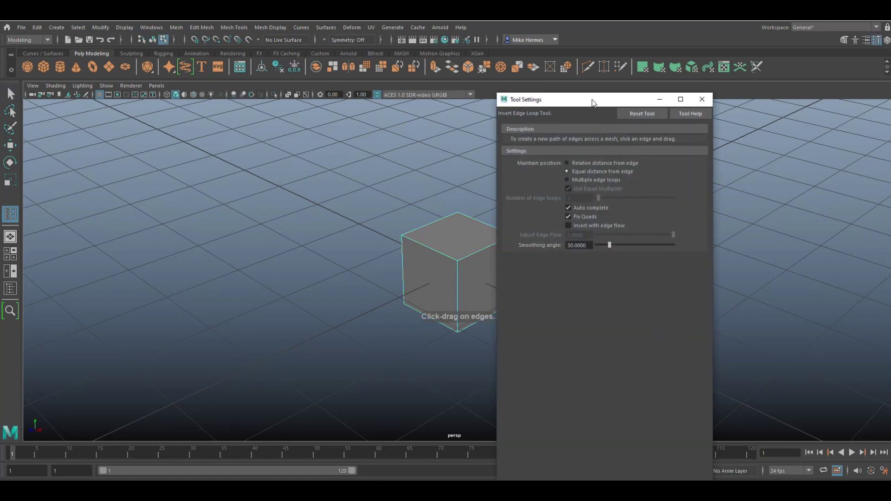
pyautogui.moveTo(593, 102); pyautogui.dragTo(649, 104)
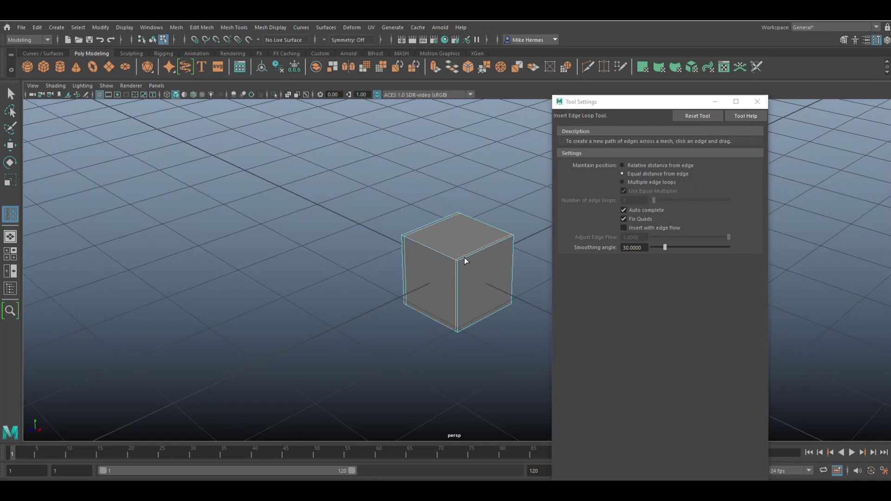
pyautogui.click(513, 240)
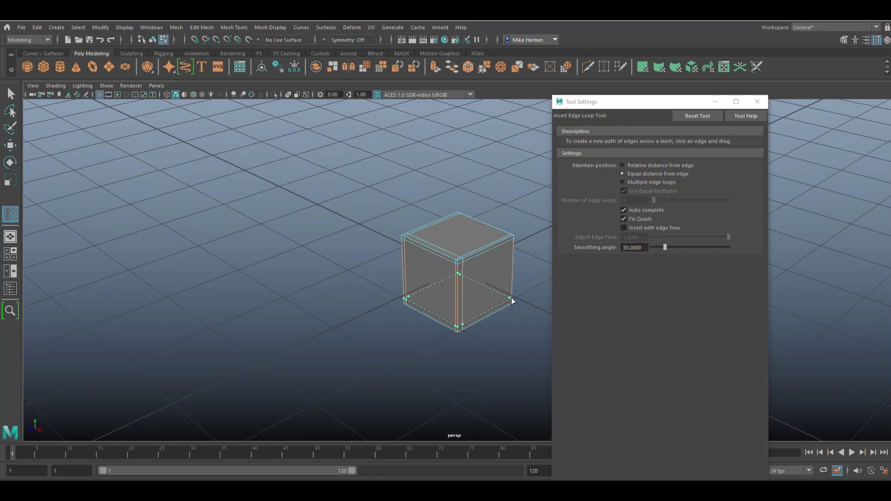
pyautogui.click(510, 238)
pyautogui.press('q')
pyautogui.moveTo(463, 247); pyautogui.dragTo(495, 230, button='right')
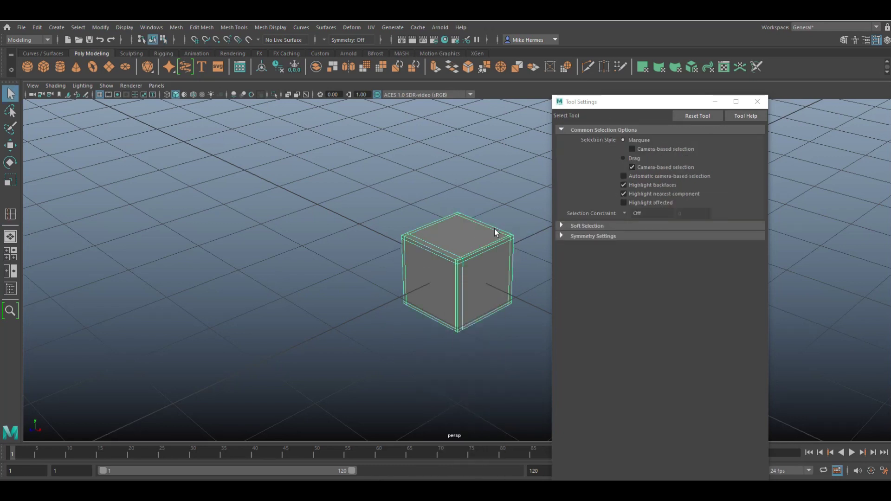
# Step: Preview the looped cube smoothed, then return it to hard-edged display
pyautogui.press('3')
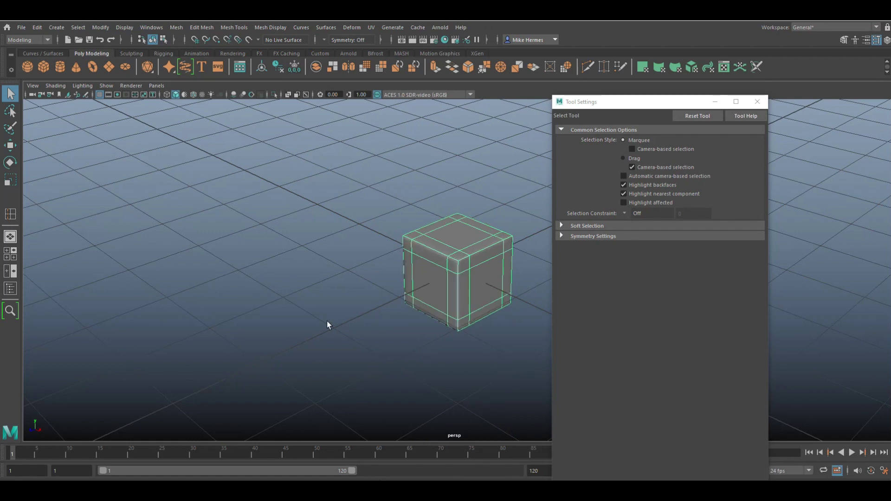
pyautogui.click(327, 322)
pyautogui.click(464, 266)
pyautogui.press('1')
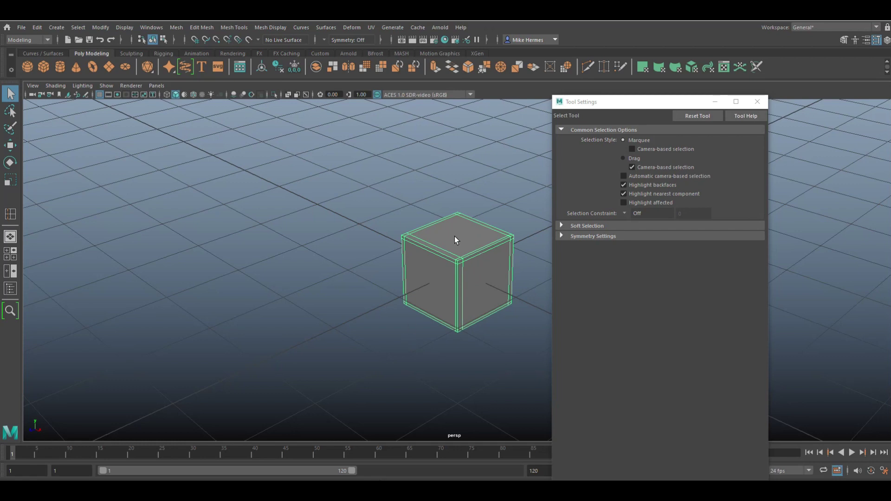
pyautogui.moveTo(455, 235); pyautogui.dragTo(480, 221, button='right')
# Step: Restore the deleted cube and activate Multi-Cut in the Modeling Toolkit
pyautogui.click(757, 102)
pyautogui.press('Delete')
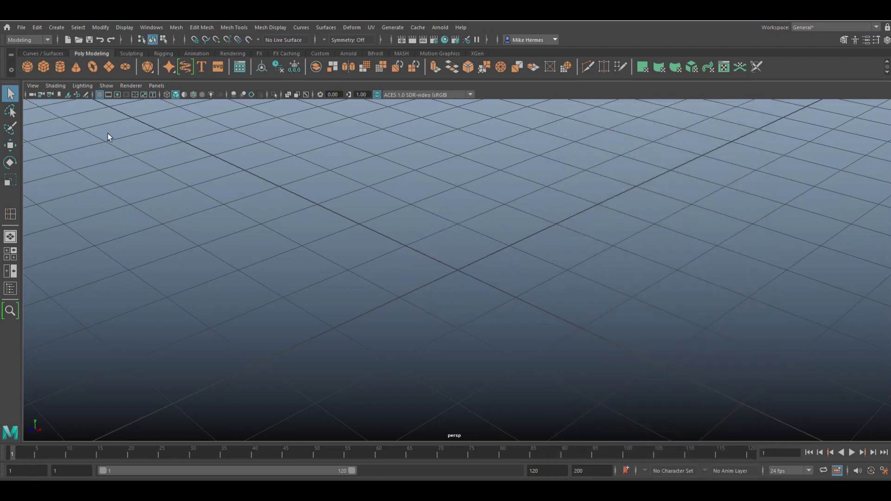
pyautogui.hotkey('ctrl', 'z')
pyautogui.click(844, 40)
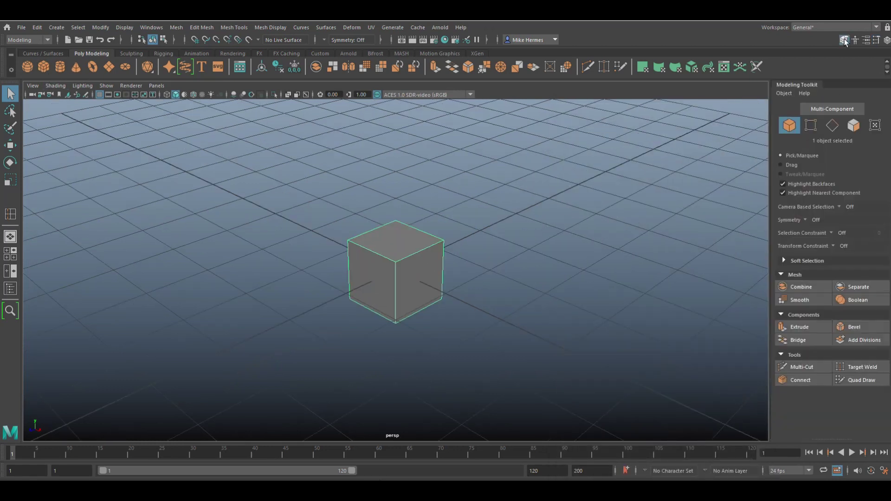
pyautogui.click(802, 367)
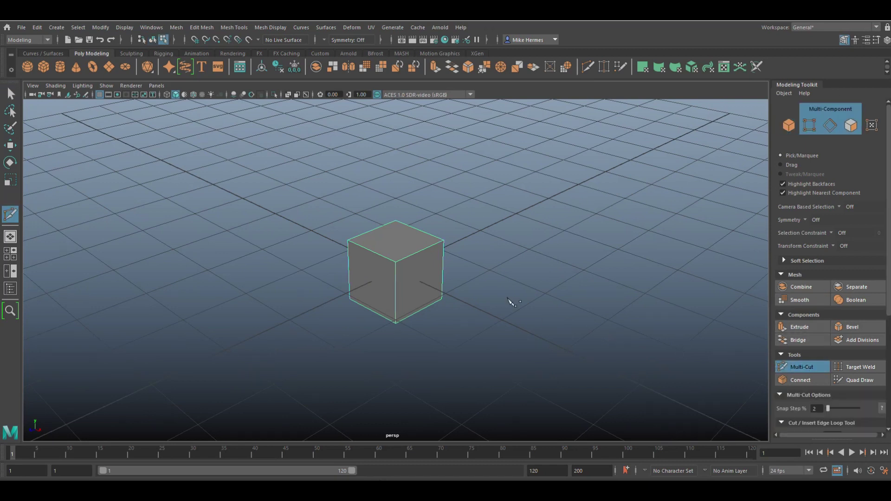
pyautogui.scroll(5, 509, 306)
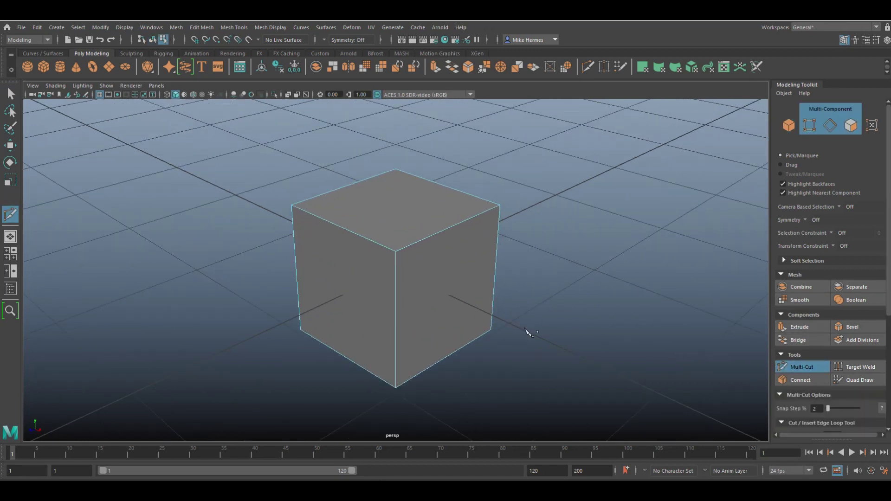
pyautogui.keyDown('alt'); pyautogui.moveTo(530, 332); pyautogui.dragTo(562, 329); pyautogui.keyUp('alt')
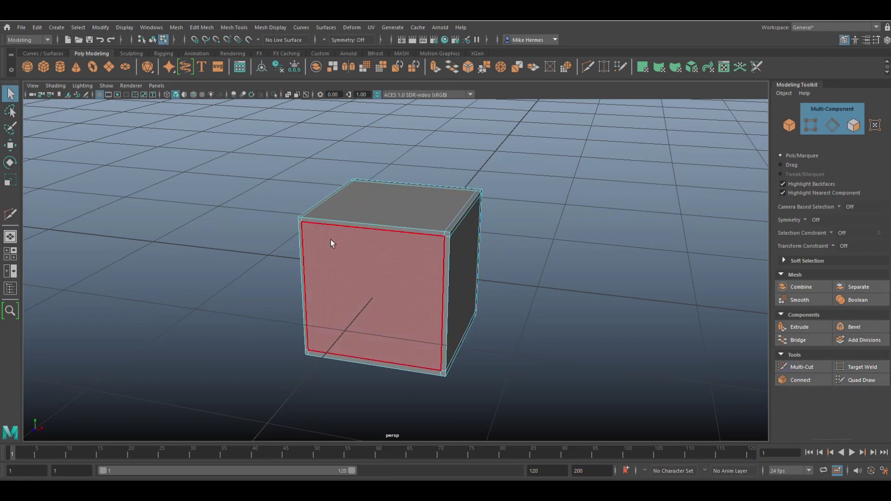
# Step: Preview the edge-looped cube smoothed, then switch it back to hard-edged display
pyautogui.moveTo(362, 231); pyautogui.dragTo(410, 217, button='right')
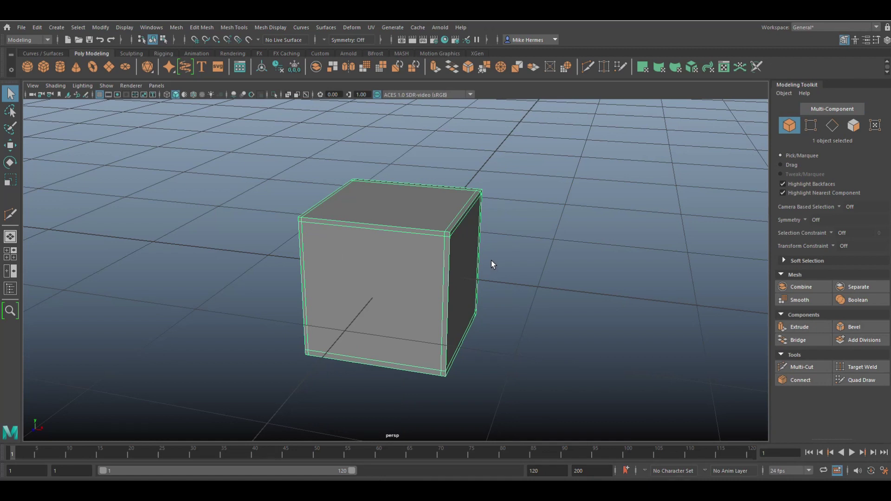
pyautogui.press('3')
pyautogui.click(558, 264)
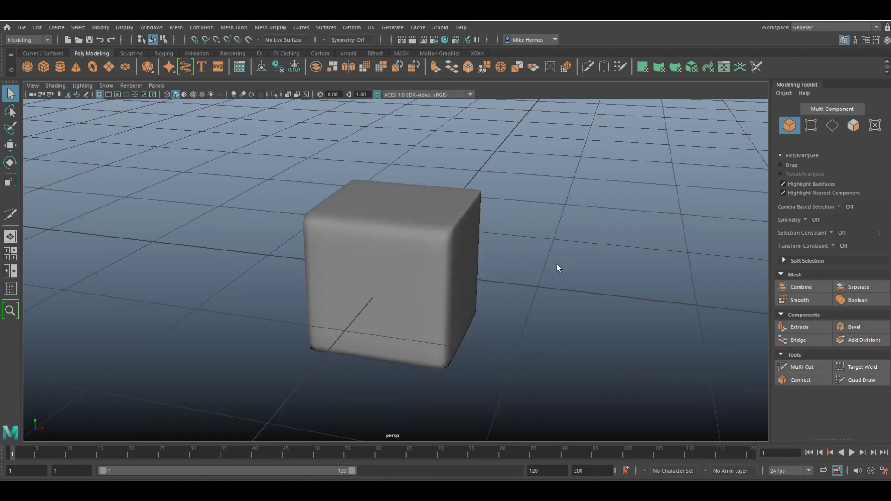
pyautogui.click(437, 242)
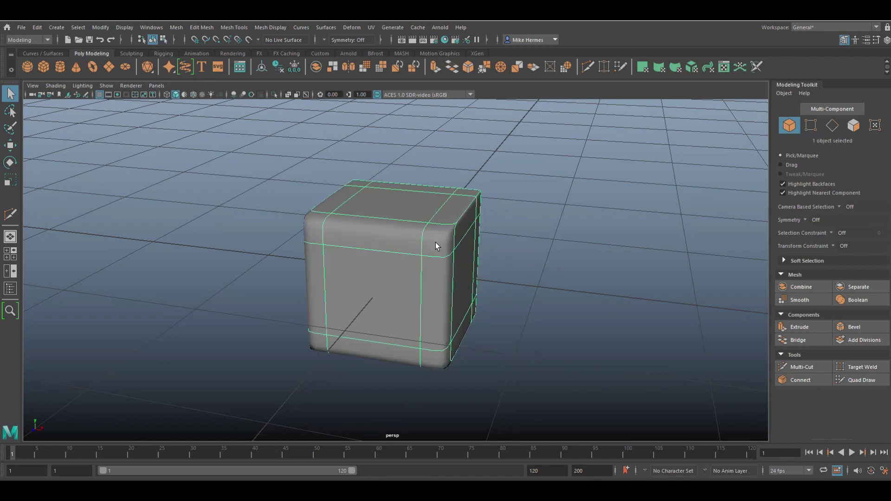
pyautogui.press('1')
pyautogui.moveTo(445, 217); pyautogui.dragTo(499, 199, button='right')
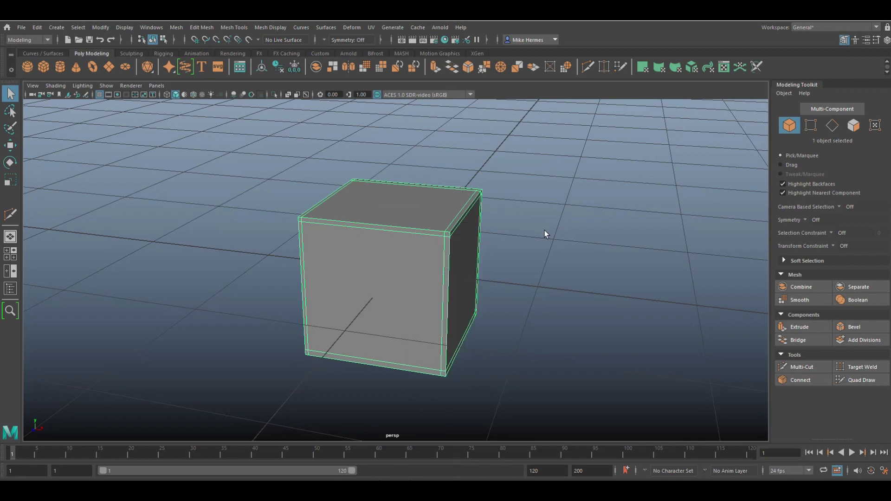
# Step: Swap the cube for a polygon sphere, switch to the side view and activate Multi-Cut
pyautogui.press('Delete')
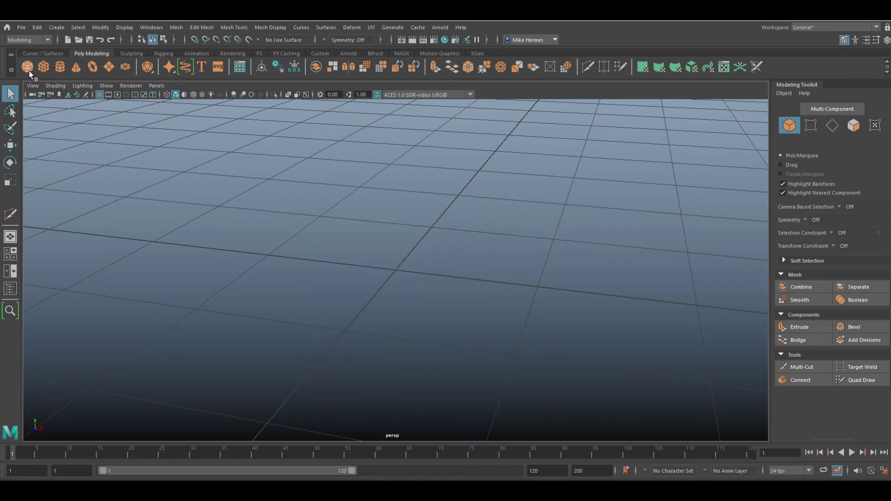
pyautogui.click(28, 68)
pyautogui.scroll(1, 524, 283)
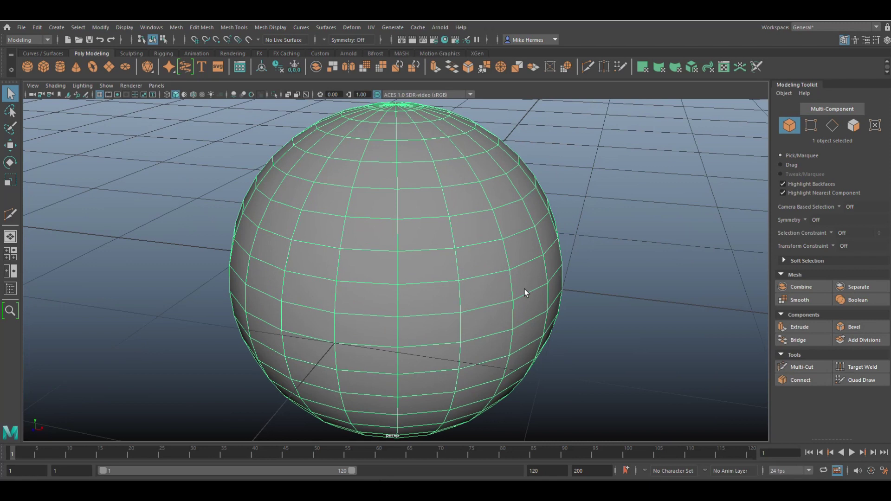
pyautogui.scroll(-4, 525, 293)
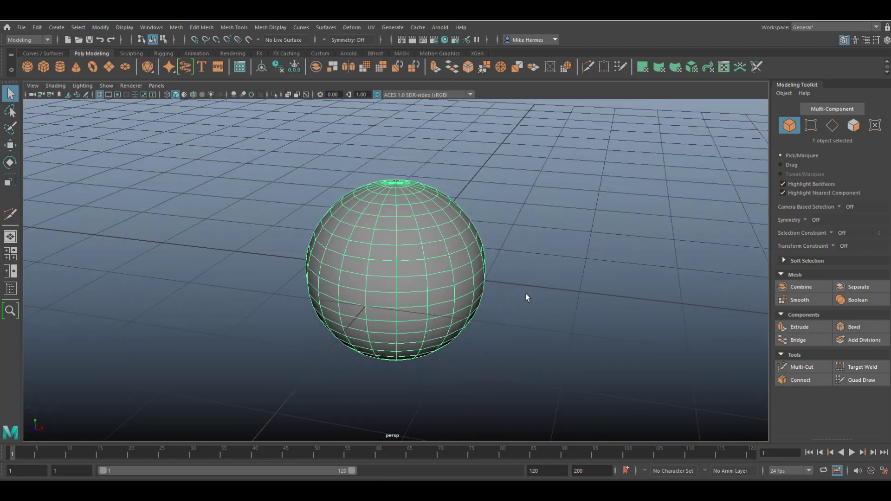
pyautogui.scroll(1, 526, 299)
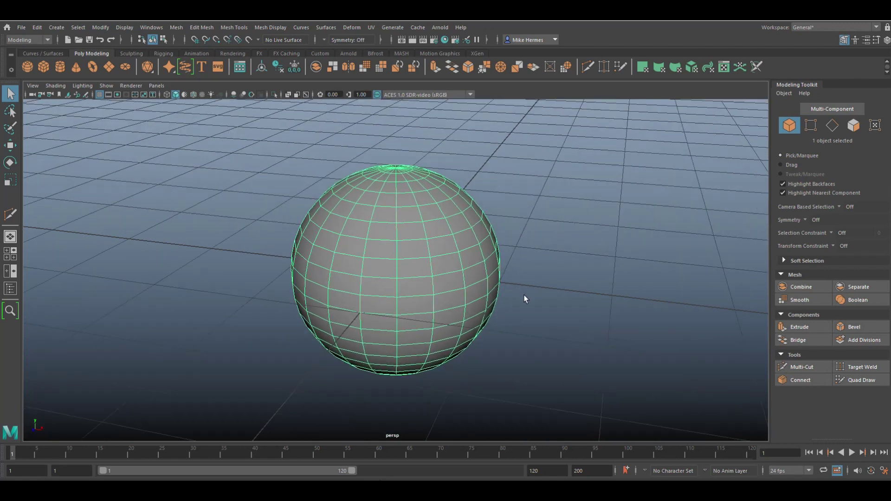
pyautogui.keyDown('alt'); pyautogui.moveTo(561, 307); pyautogui.dragTo(604, 292); pyautogui.keyUp('alt')
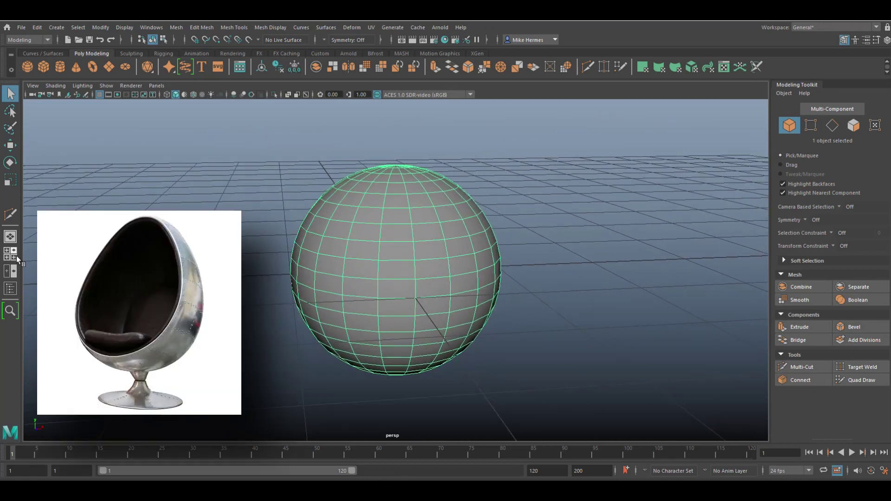
pyautogui.press('space')
pyautogui.press('space')
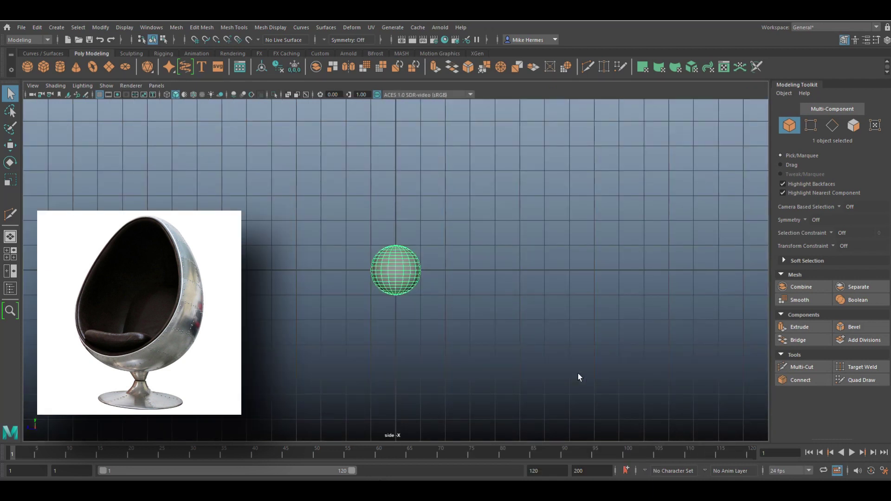
pyautogui.scroll(5, 461, 341)
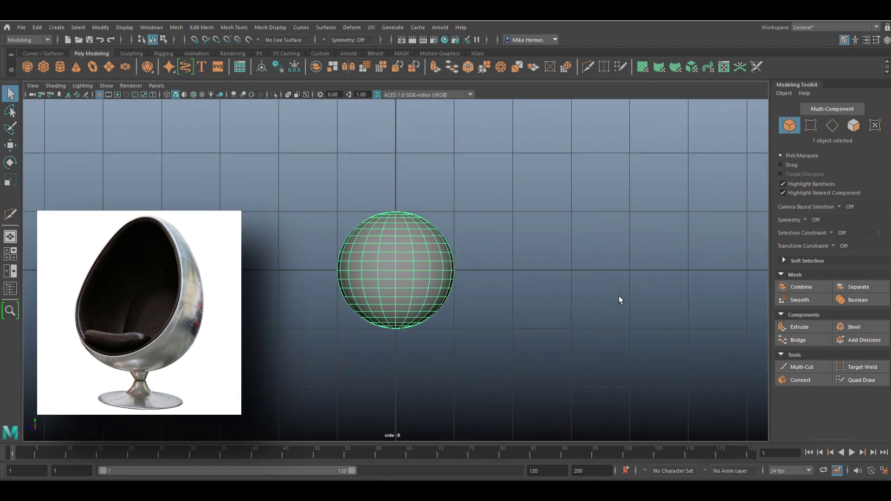
pyautogui.click(802, 367)
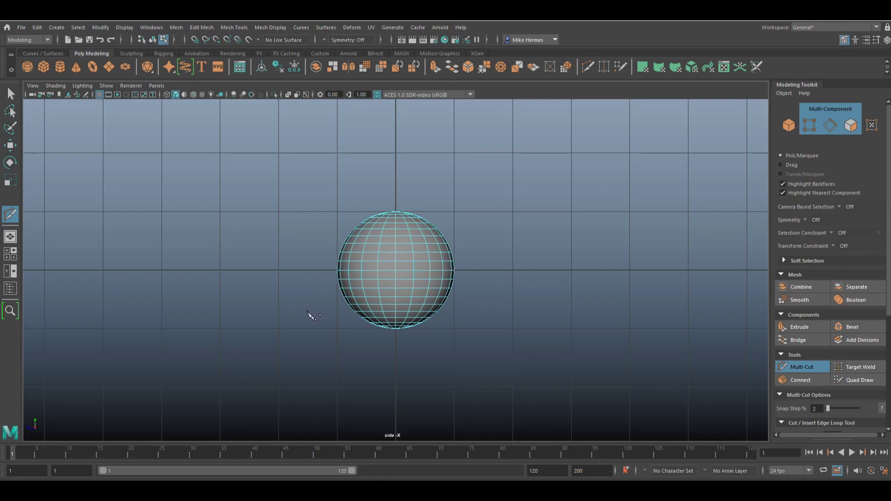
# Step: Slice a diagonal free cut across the sphere in side view
pyautogui.moveTo(308, 312); pyautogui.dragTo(526, 153)
pyautogui.press('q')
pyautogui.scroll(8, 487, 291)
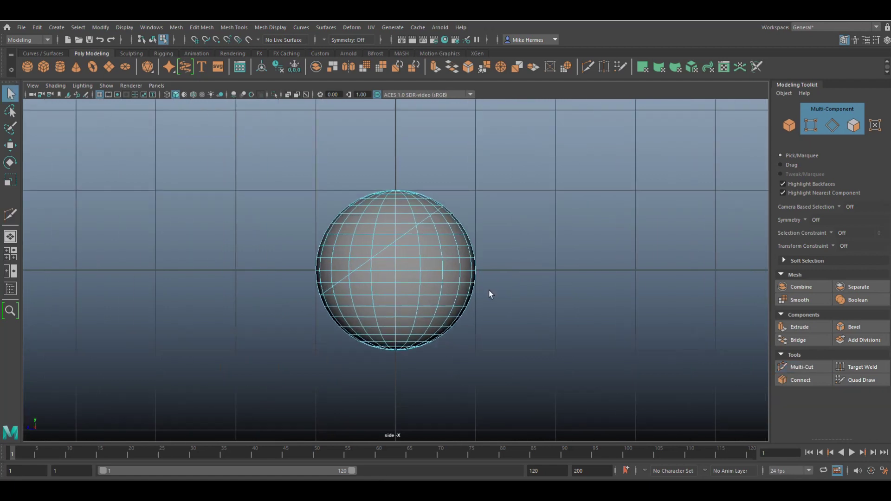
pyautogui.scroll(-10, 412, 191)
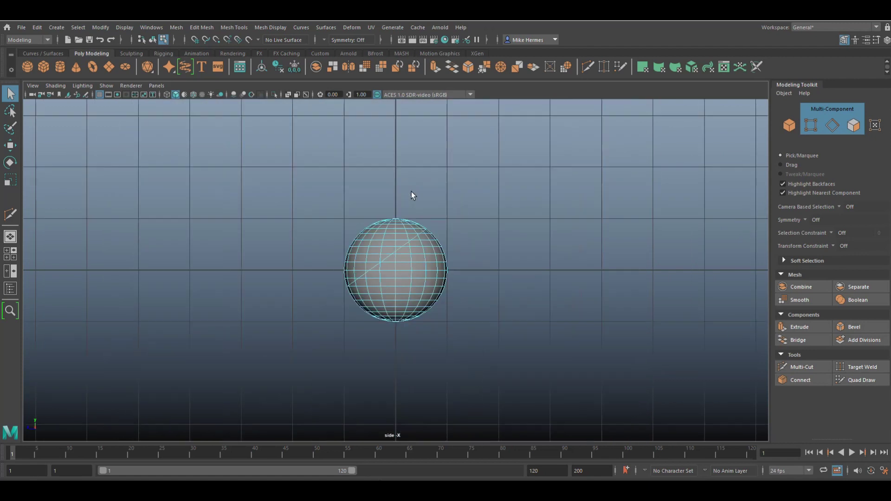
pyautogui.scroll(3, 411, 192)
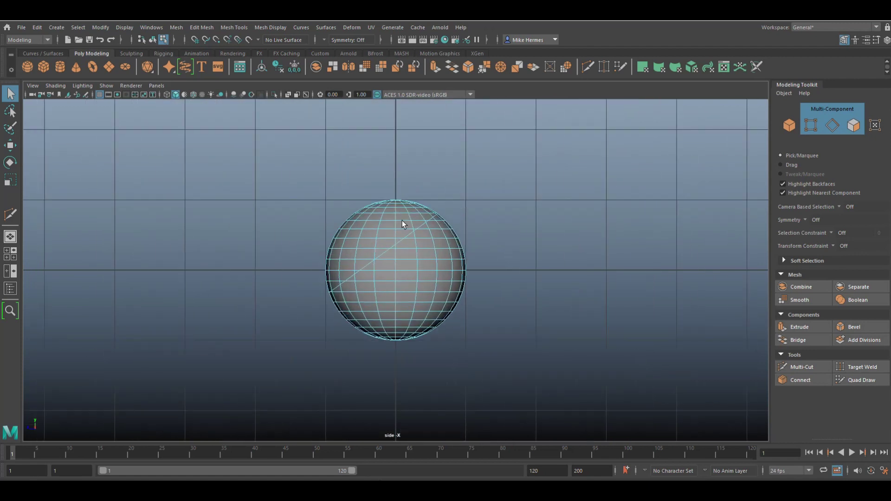
# Step: Select the diagonal edge loop and detach the mesh along it with Edit Mesh > Detach
pyautogui.moveTo(402, 221); pyautogui.dragTo(400, 206, button='right')
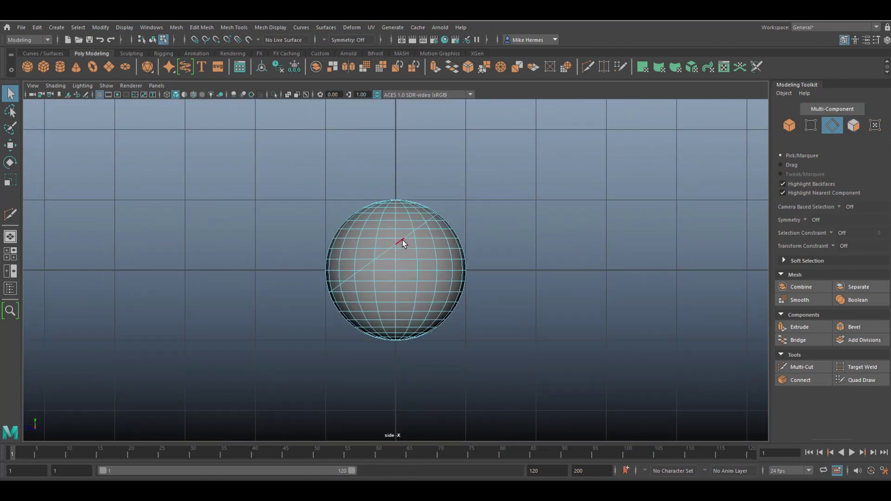
pyautogui.doubleClick(402, 240)
pyautogui.click(206, 29)
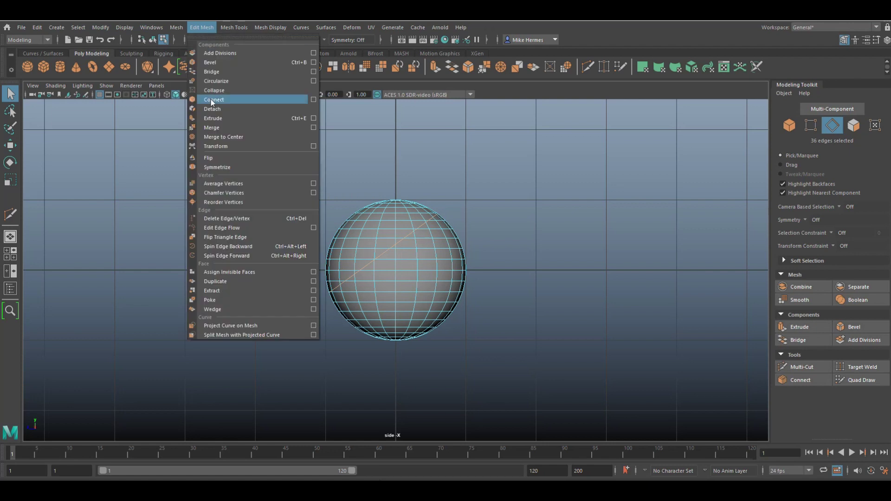
pyautogui.click(229, 107)
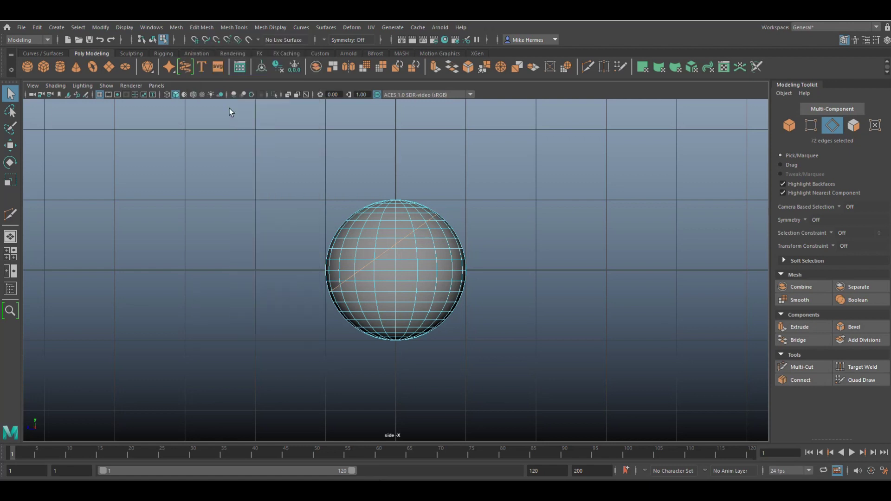
pyautogui.moveTo(405, 263); pyautogui.dragTo(395, 235, button='right')
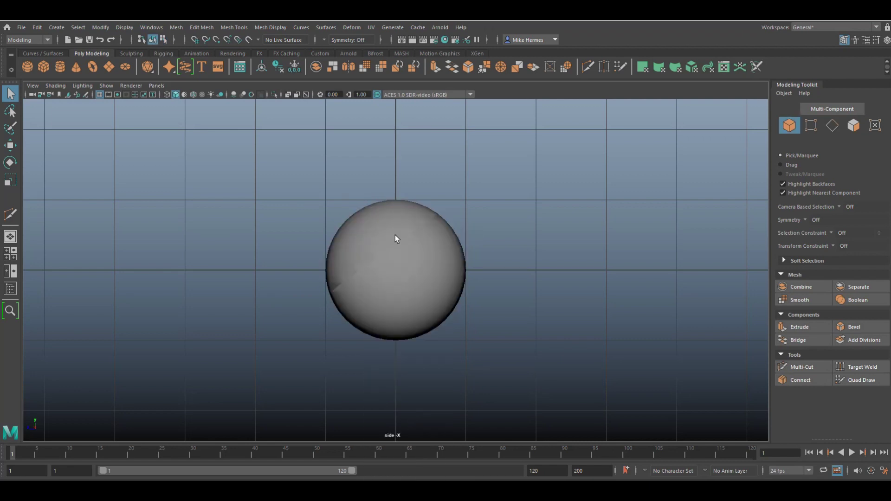
# Step: Separate the sphere, lift away and delete the upper cap, keeping the lower bowl selected
pyautogui.click(177, 27)
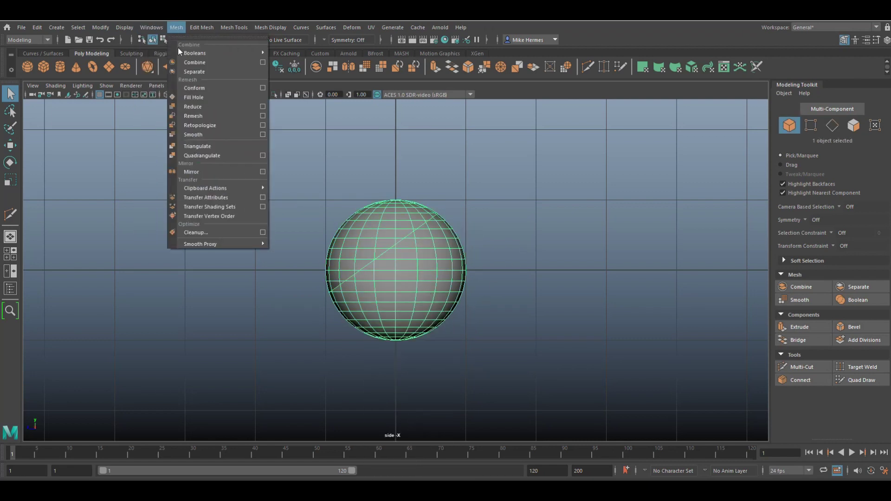
pyautogui.click(208, 72)
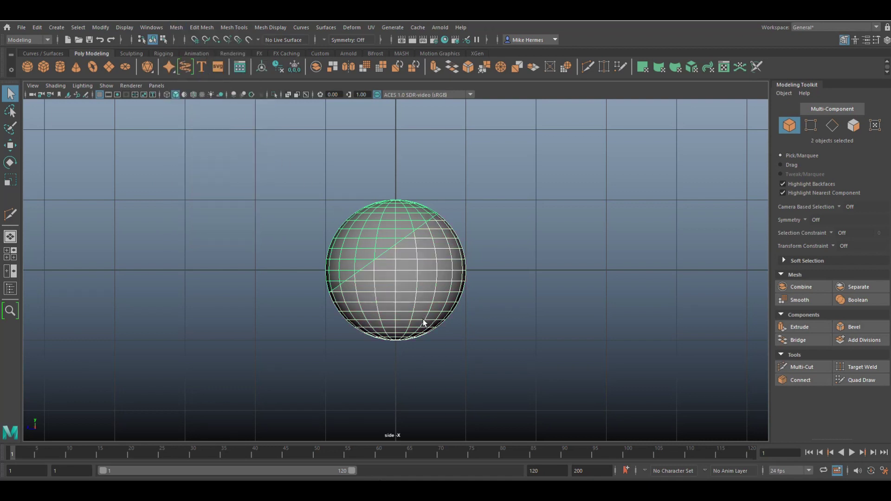
pyautogui.click(374, 235)
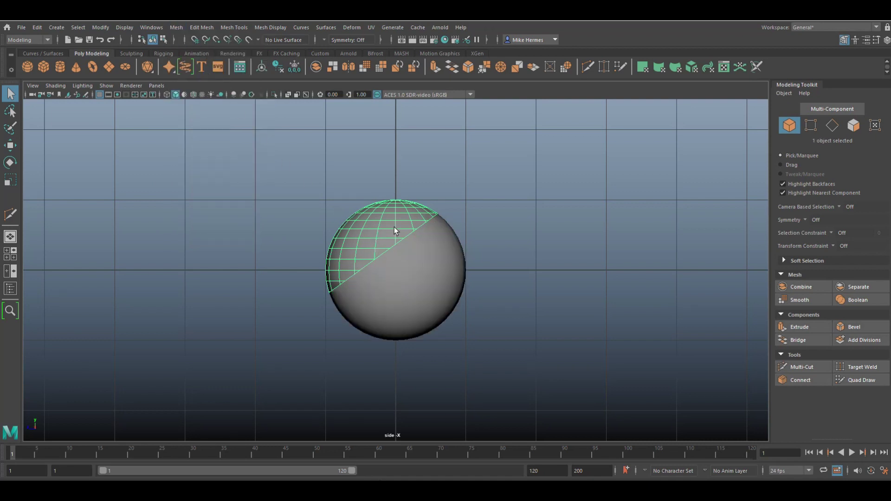
pyautogui.press('w')
pyautogui.moveTo(398, 227); pyautogui.dragTo(398, 192)
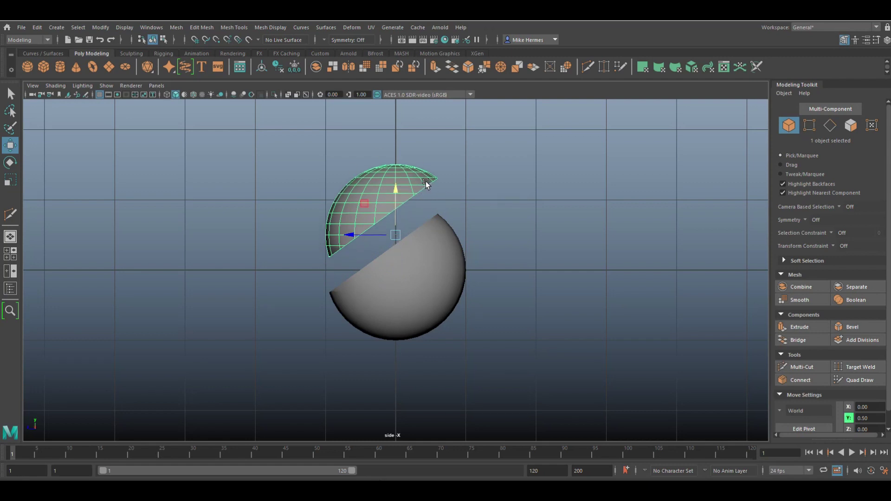
pyautogui.press('Delete')
pyautogui.click(420, 264)
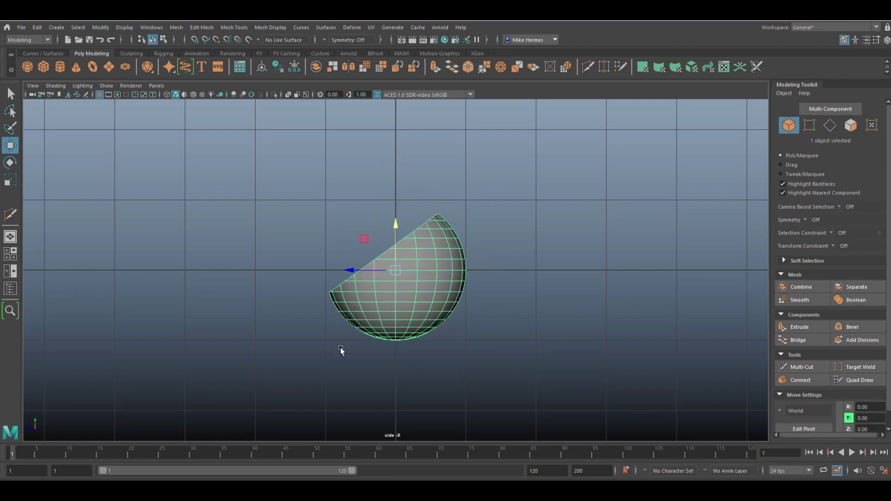
pyautogui.click(11, 254)
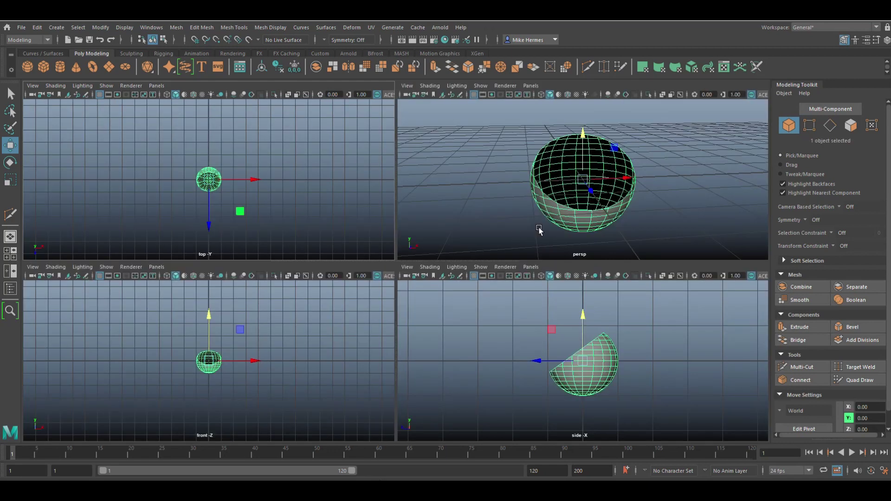
# Step: Extrude the bowl shell with a thickness of 0.1, then deselect and orbit around it
pyautogui.press('space')
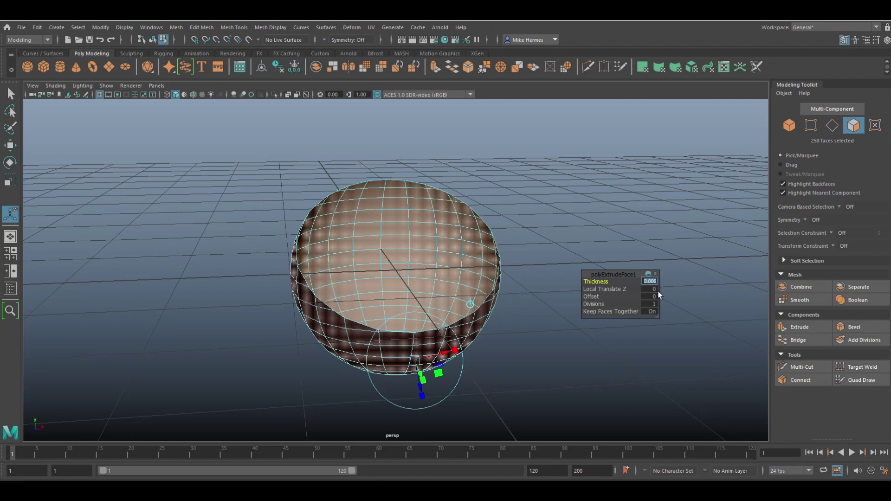
pyautogui.press('Return')
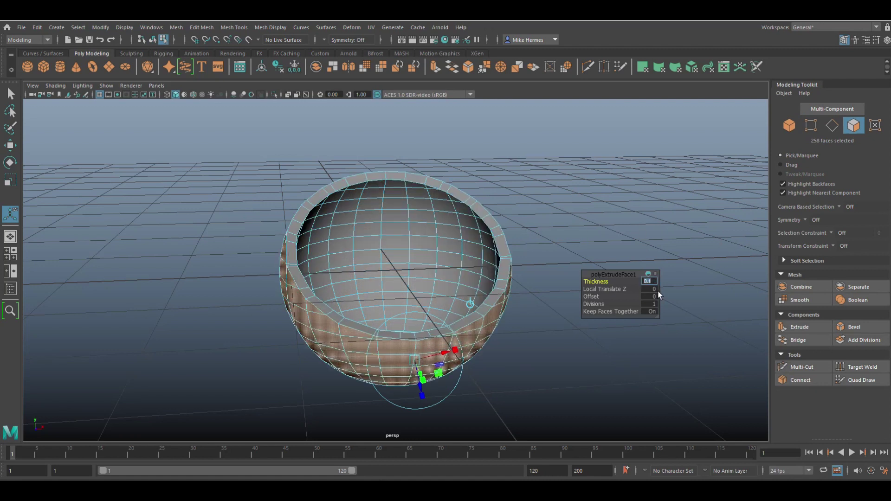
pyautogui.click(584, 183)
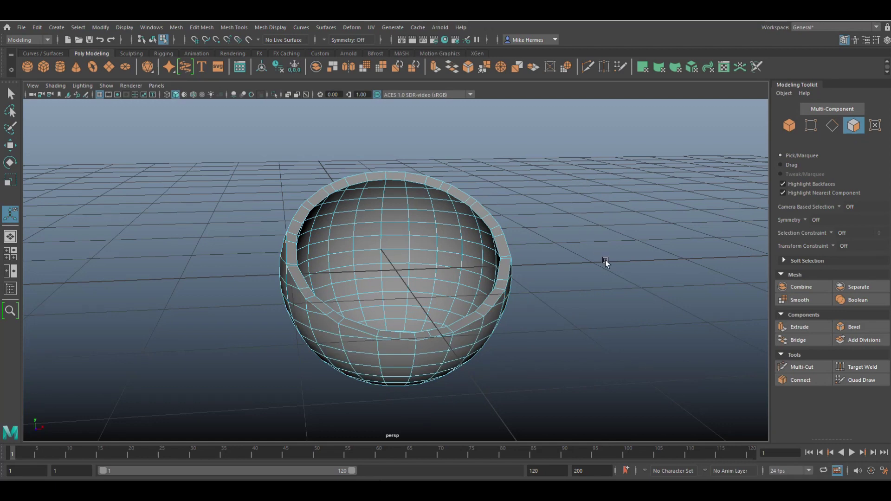
pyautogui.keyDown('alt'); pyautogui.moveTo(609, 277); pyautogui.dragTo(460, 266); pyautogui.keyUp('alt')
# Step: Inspect the bowl with smooth preview off from several angles, then delete it
pyautogui.moveTo(464, 235); pyautogui.dragTo(506, 214, button='right')
pyautogui.click(575, 284)
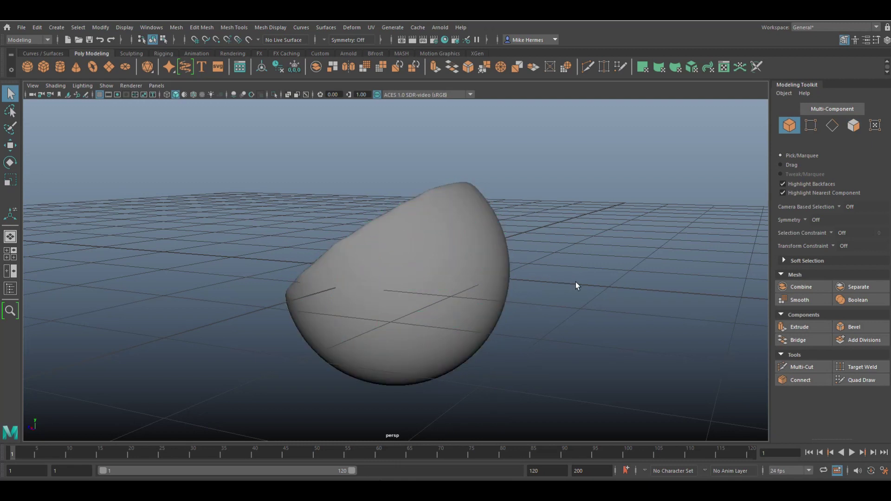
pyautogui.keyDown('alt'); pyautogui.moveTo(499, 334); pyautogui.dragTo(633, 348); pyautogui.keyUp('alt')
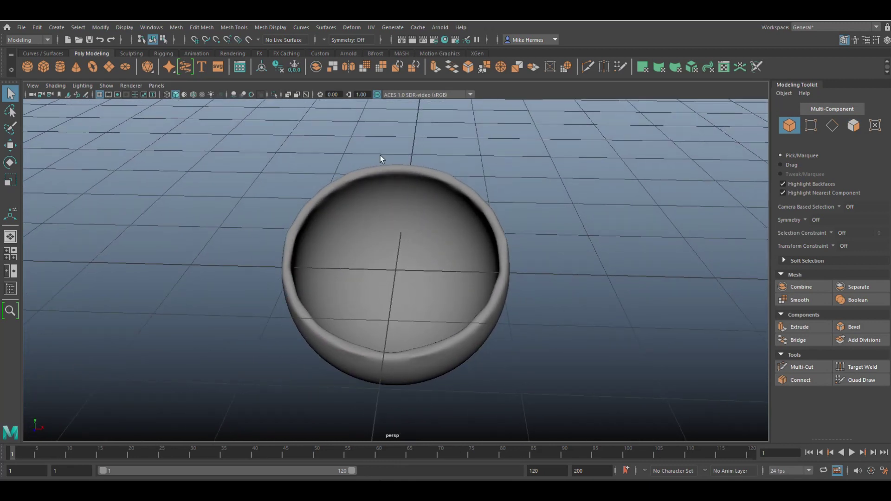
pyautogui.click(511, 261)
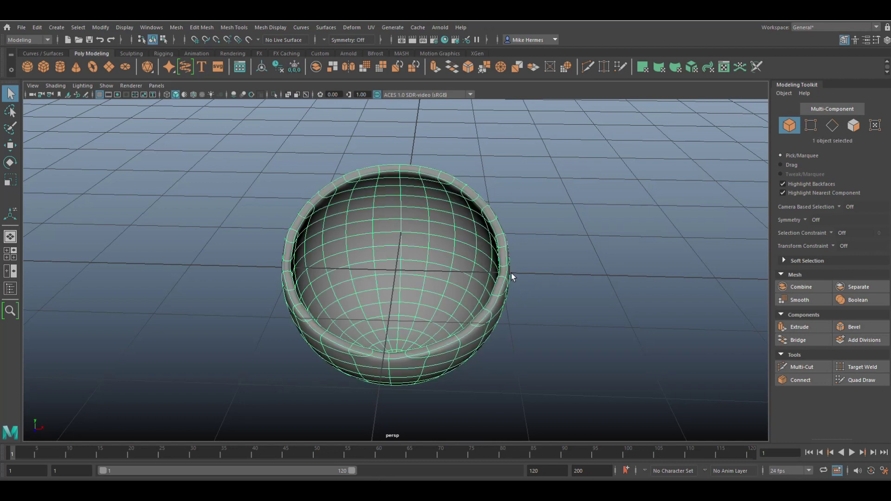
pyautogui.press('1')
pyautogui.keyDown('alt'); pyautogui.moveTo(611, 305); pyautogui.dragTo(534, 314); pyautogui.keyUp('alt')
pyautogui.scroll(-4, 557, 332)
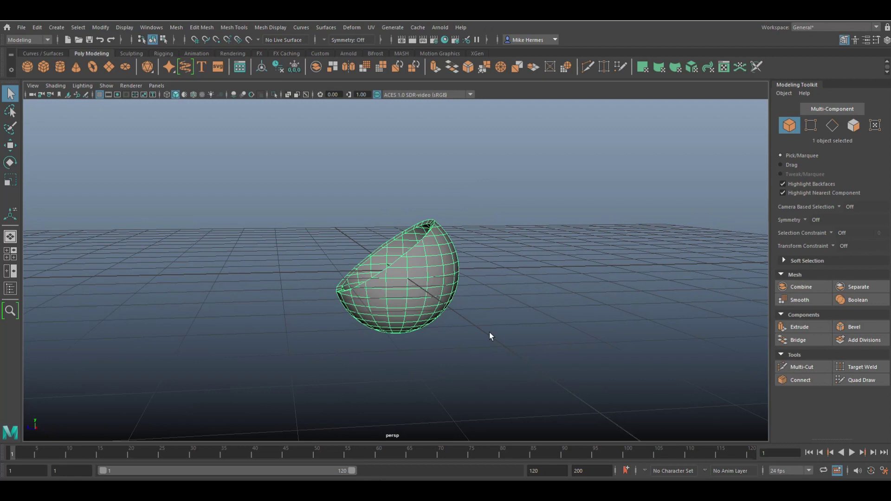
pyautogui.press('Delete')
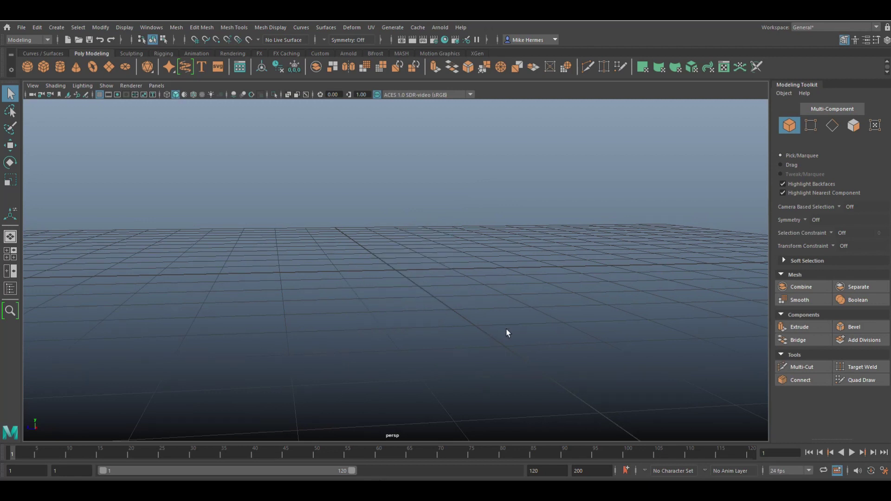
# Step: Create a new cube and slice four angled Multi-Cut lines across its top and side faces
pyautogui.click(43, 66)
pyautogui.keyDown('alt'); pyautogui.moveTo(436, 328); pyautogui.dragTo(485, 366); pyautogui.keyUp('alt')
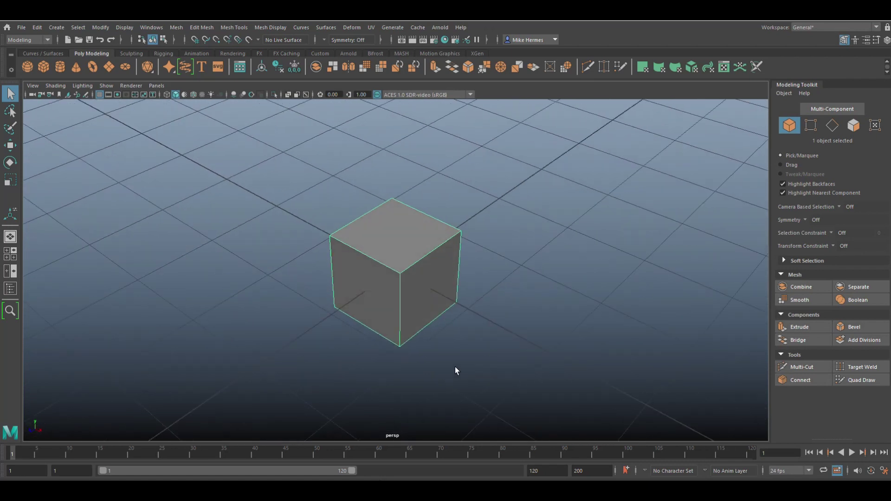
pyautogui.click(789, 367)
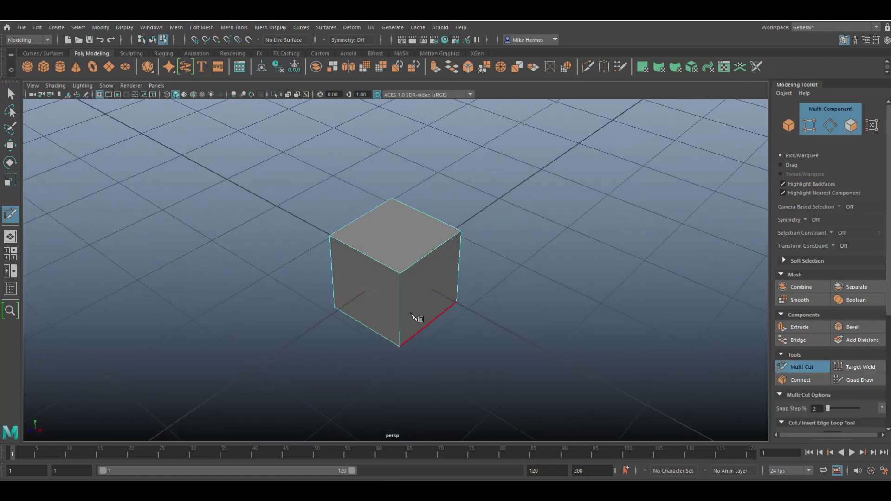
pyautogui.moveTo(288, 221); pyautogui.dragTo(519, 214)
pyautogui.moveTo(346, 173); pyautogui.dragTo(456, 364)
pyautogui.moveTo(563, 234); pyautogui.dragTo(273, 245)
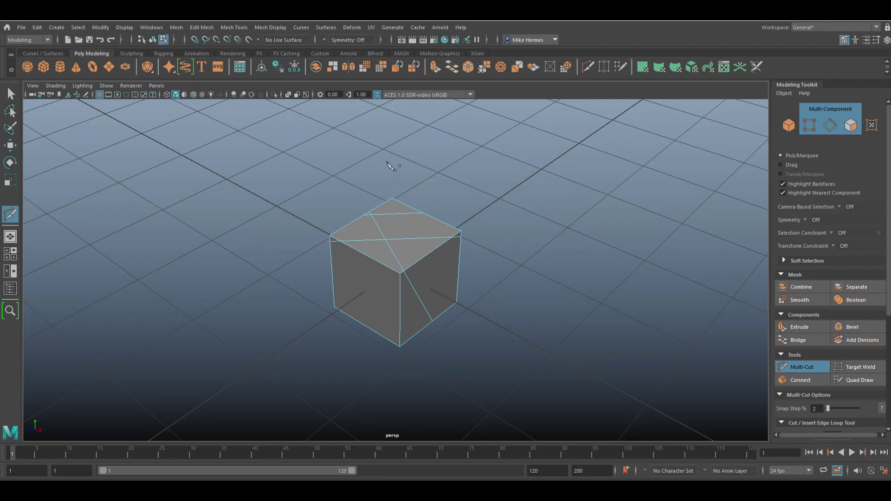
pyautogui.moveTo(386, 155); pyautogui.dragTo(487, 362)
# Step: Extrude the centre top face upward and scale it down into a narrow tip
pyautogui.press('q')
pyautogui.click(400, 227)
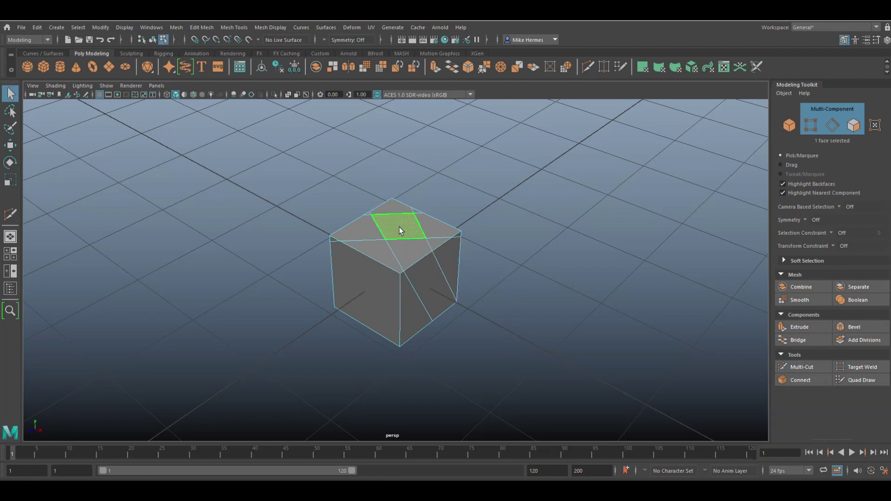
pyautogui.press('w')
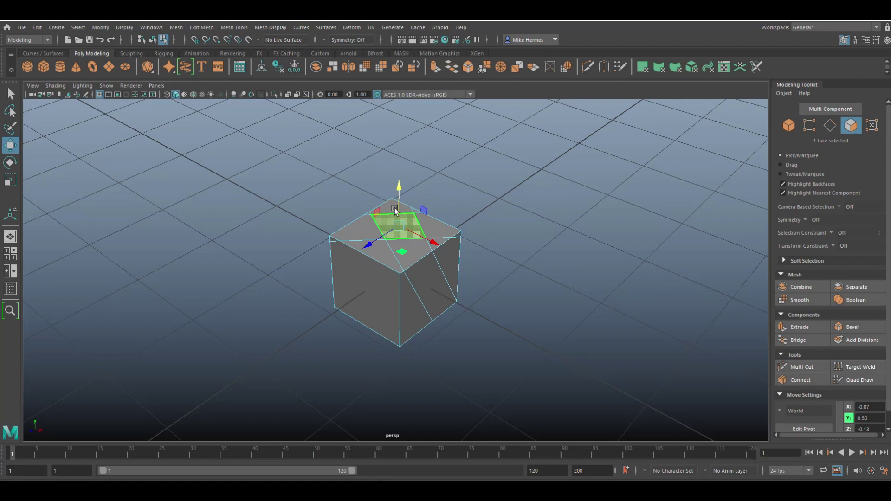
pyautogui.keyDown('shift'); pyautogui.moveTo(398, 193); pyautogui.dragTo(400, 141); pyautogui.keyUp('shift')
pyautogui.press('r')
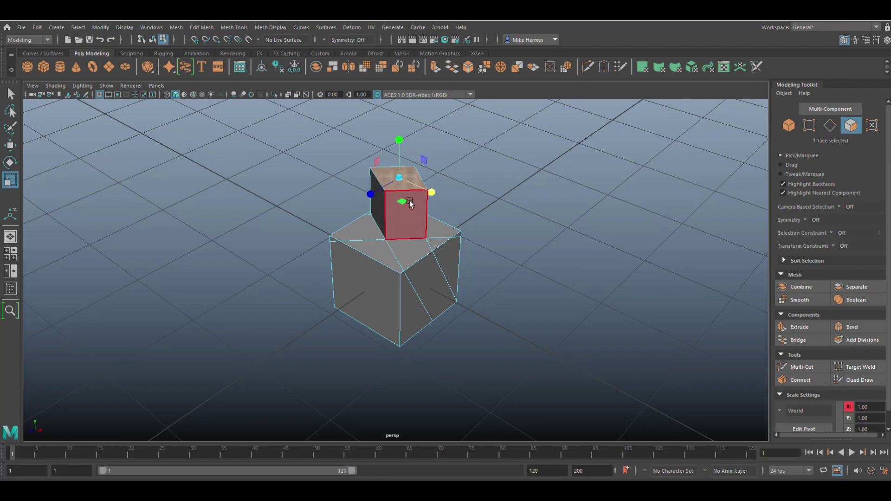
pyautogui.moveTo(402, 178); pyautogui.dragTo(377, 184)
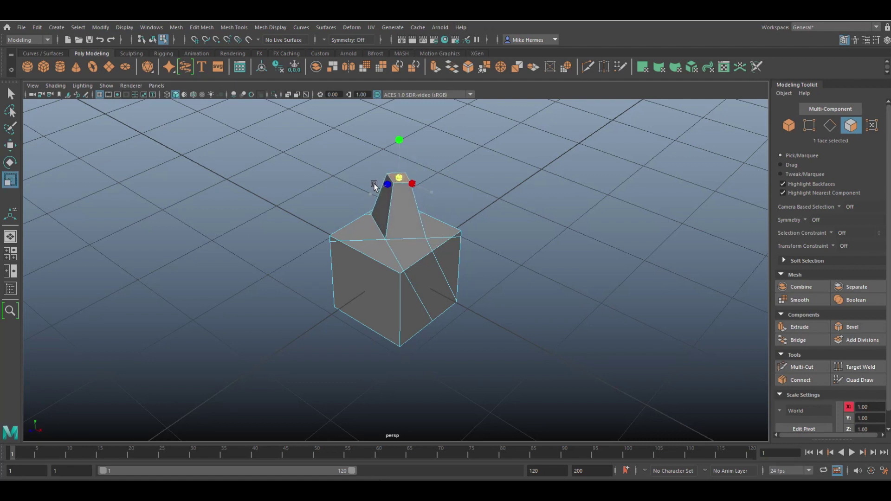
pyautogui.keyDown('alt'); pyautogui.moveTo(497, 341); pyautogui.dragTo(416, 294); pyautogui.keyUp('alt')
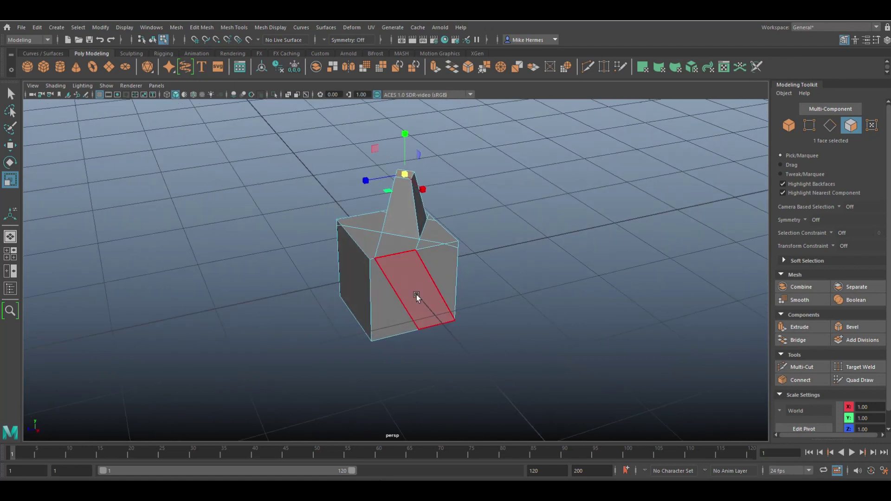
# Step: Extrude the front-right side face with a 0.02 offset and push it inward to -0.078
pyautogui.click(417, 294)
pyautogui.hotkey('ctrl', 'e')
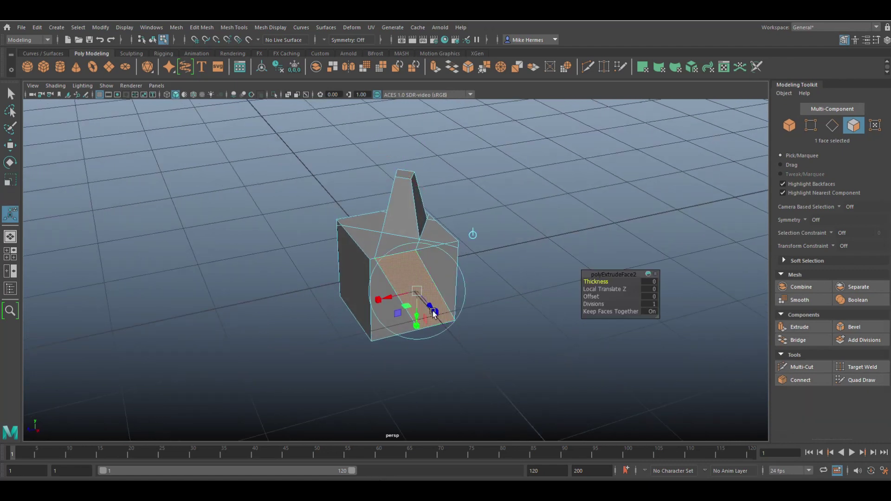
pyautogui.moveTo(596, 296); pyautogui.dragTo(595, 297)
pyautogui.click(650, 296)
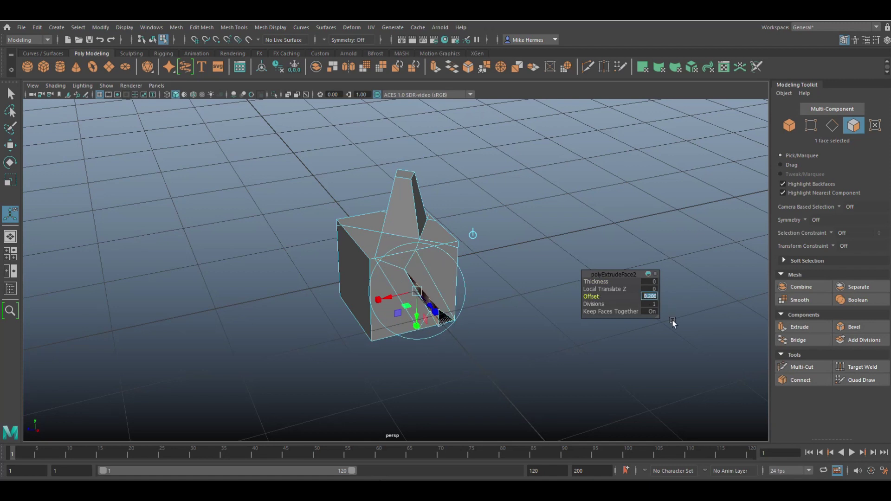
pyautogui.write('0.02')
pyautogui.press('Return')
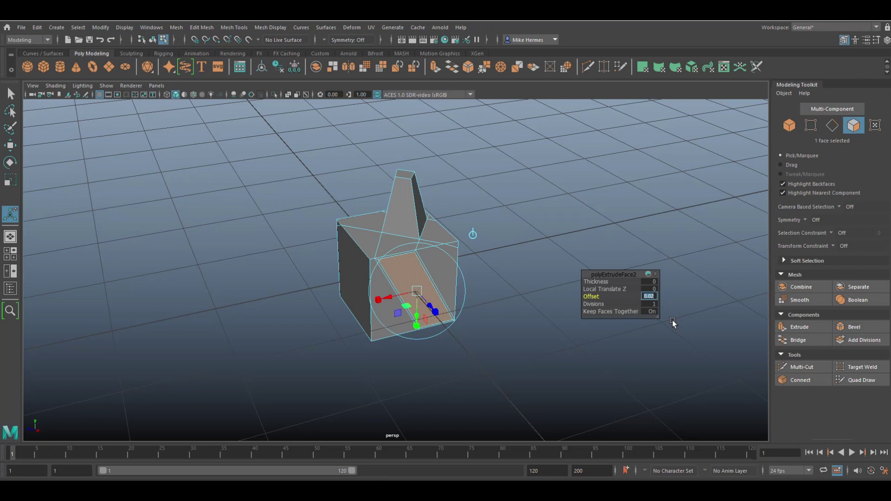
pyautogui.click(428, 306)
pyautogui.moveTo(426, 303); pyautogui.dragTo(427, 304)
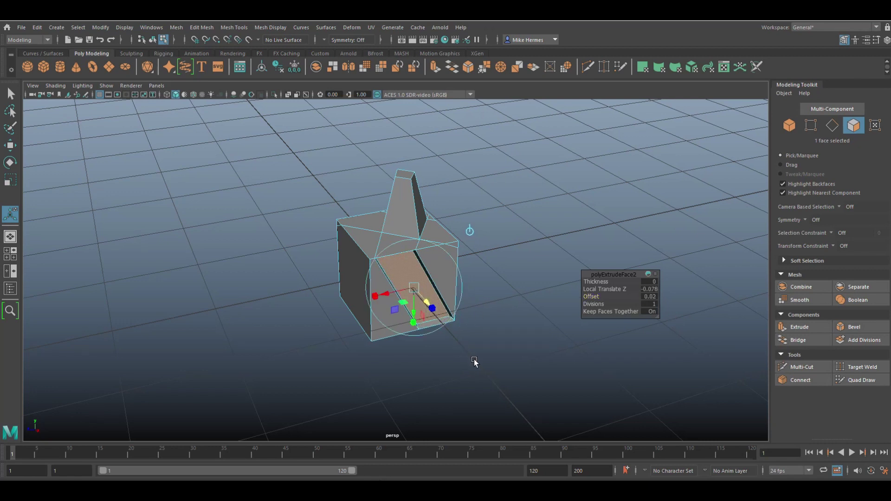